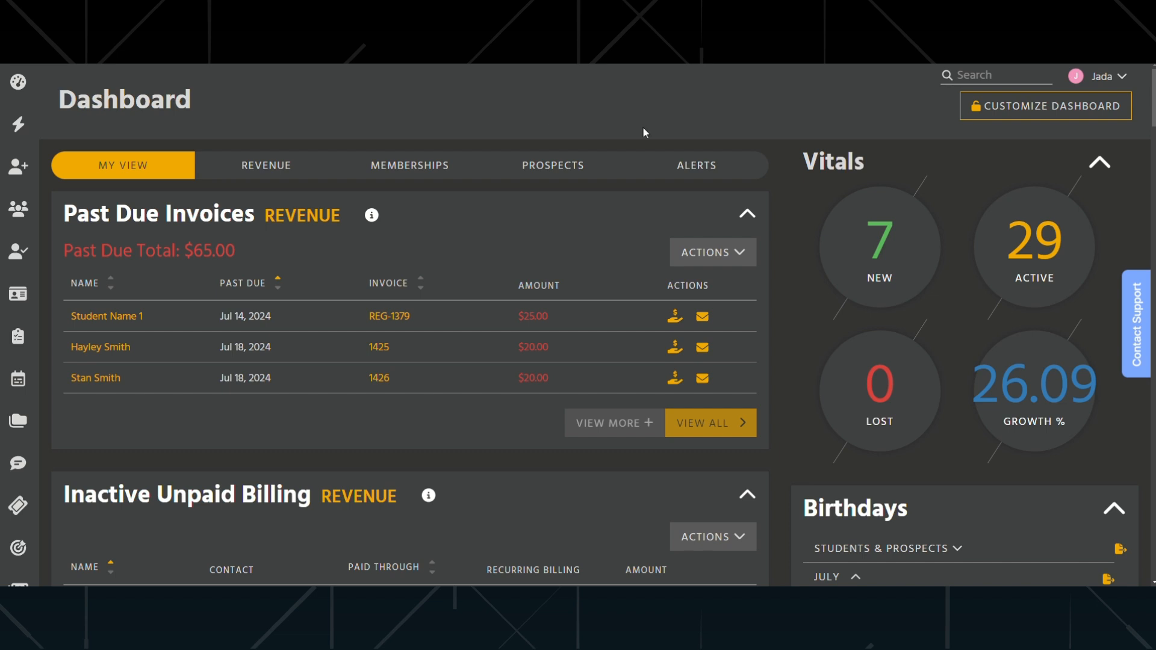
- Open the Families list and switch to sending family management forms
{"action": "left_click", "coordinate": [20, 209]}
{"action": "left_click", "coordinate": [42, 335]}
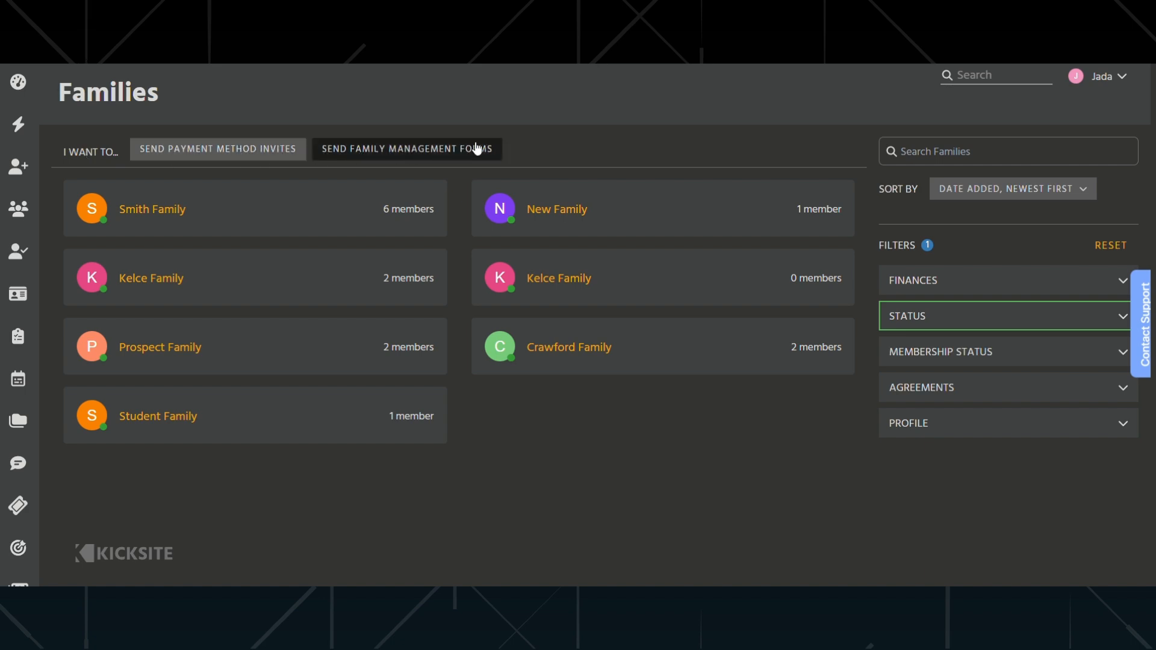
{"action": "left_click", "coordinate": [394, 152]}
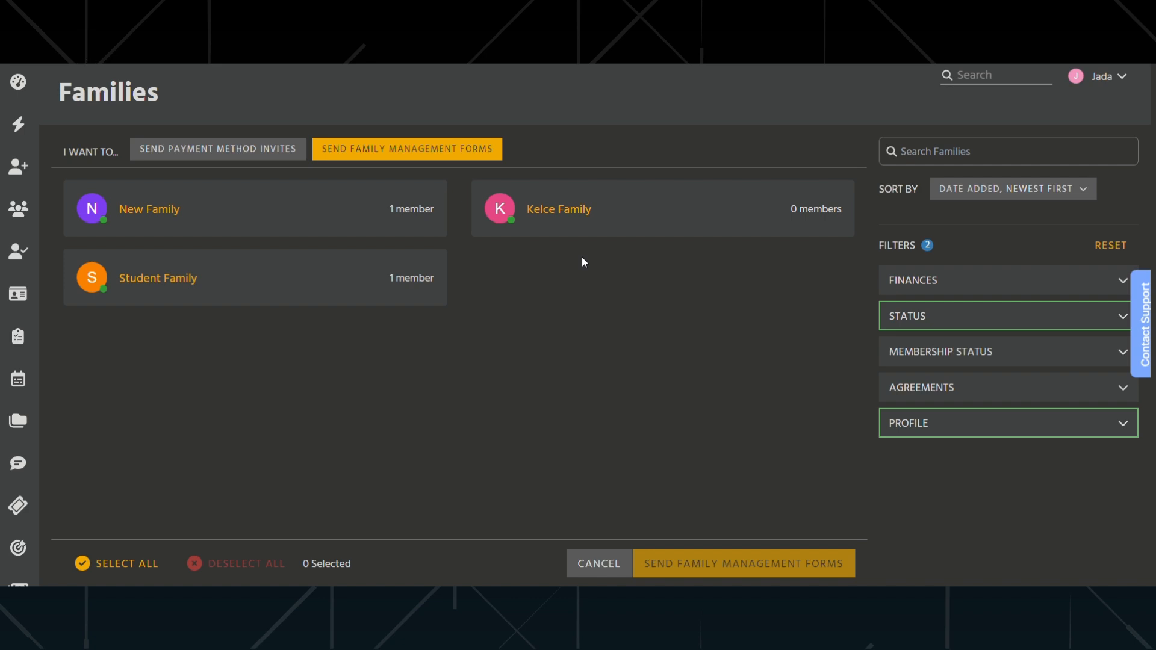
- Select all listed families, then deselect and reselect Student Family
{"action": "left_click", "coordinate": [106, 563]}
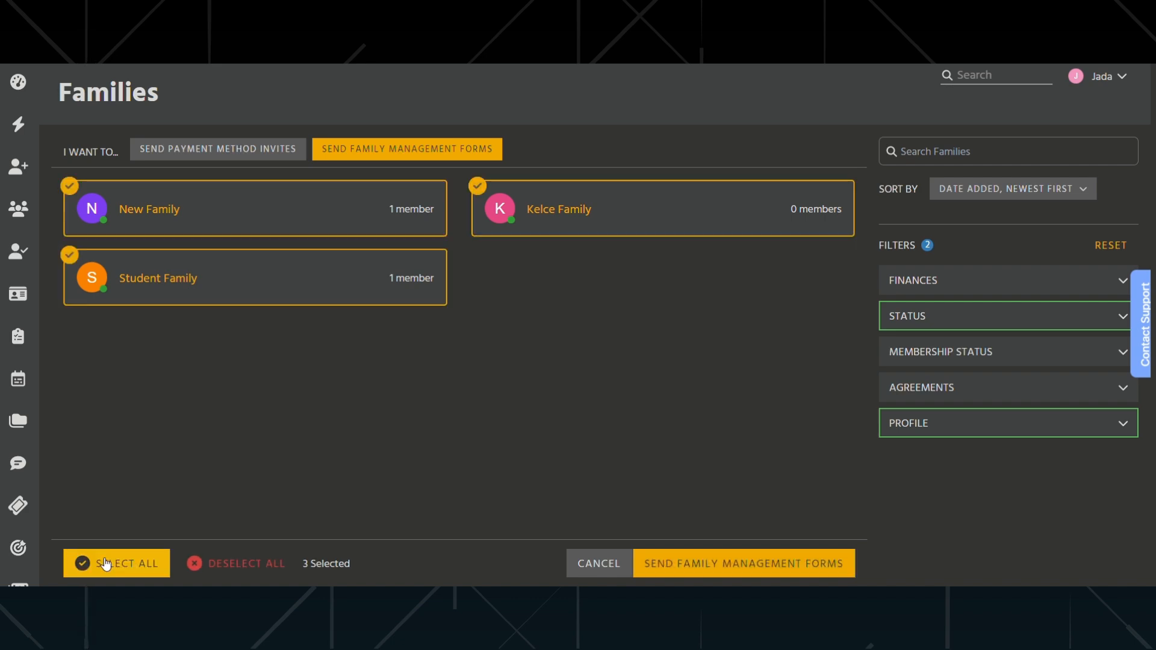
{"action": "left_click", "coordinate": [292, 289]}
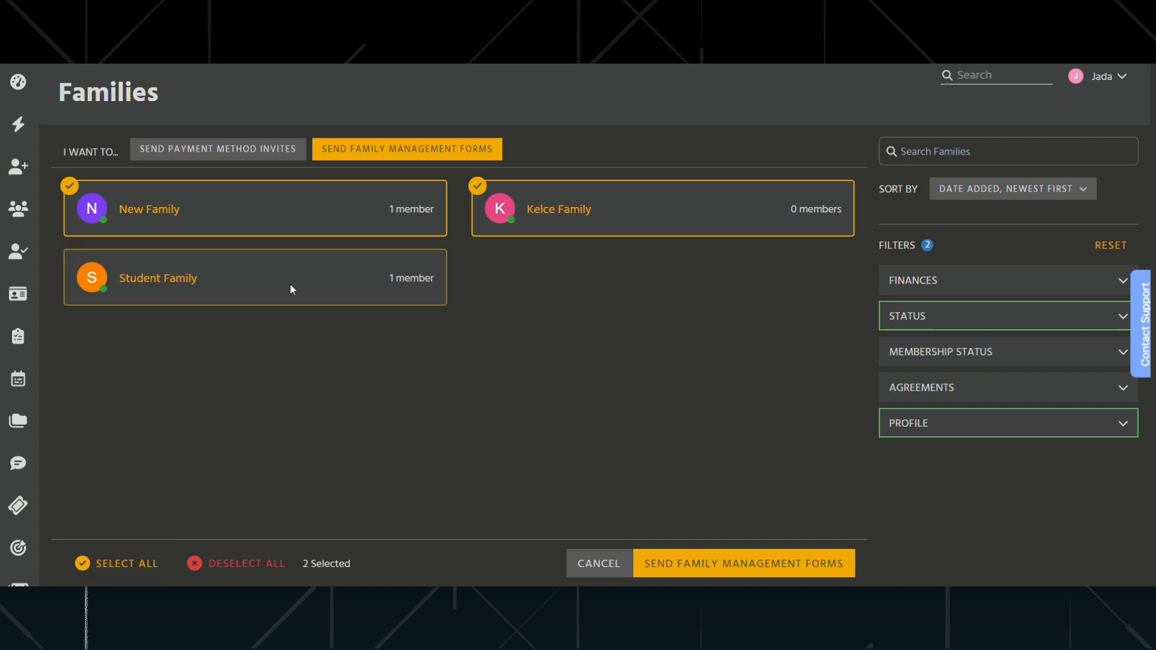
{"action": "left_click", "coordinate": [292, 290]}
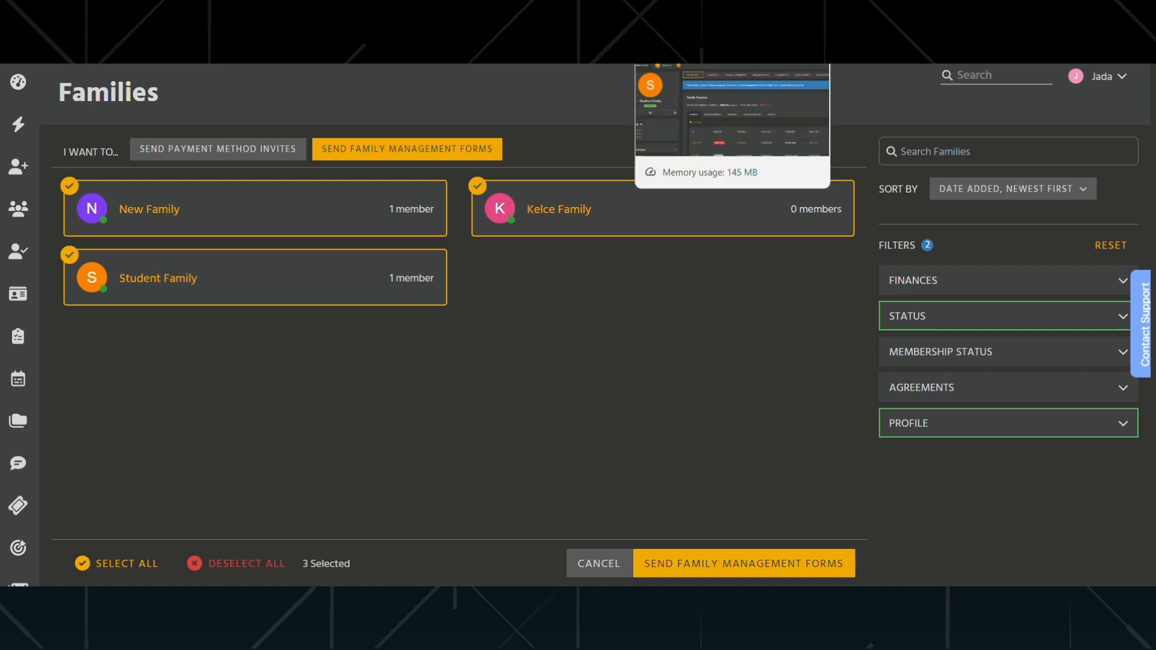
{"action": "left_click", "coordinate": [653, 36]}
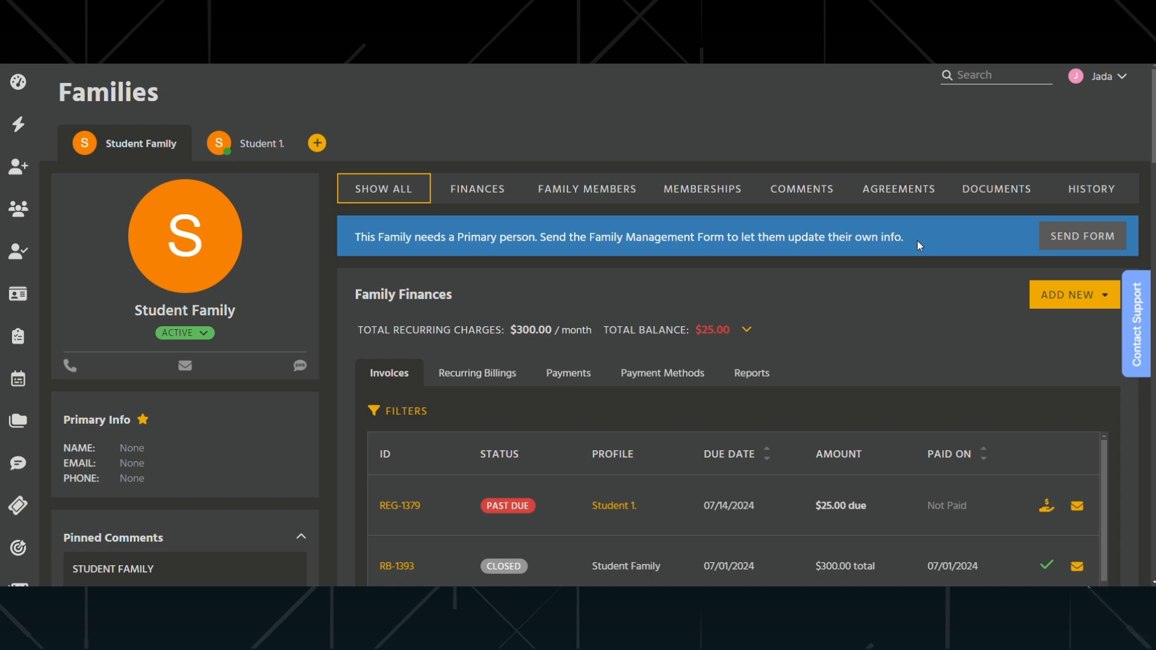
{"action": "left_click", "coordinate": [1081, 239]}
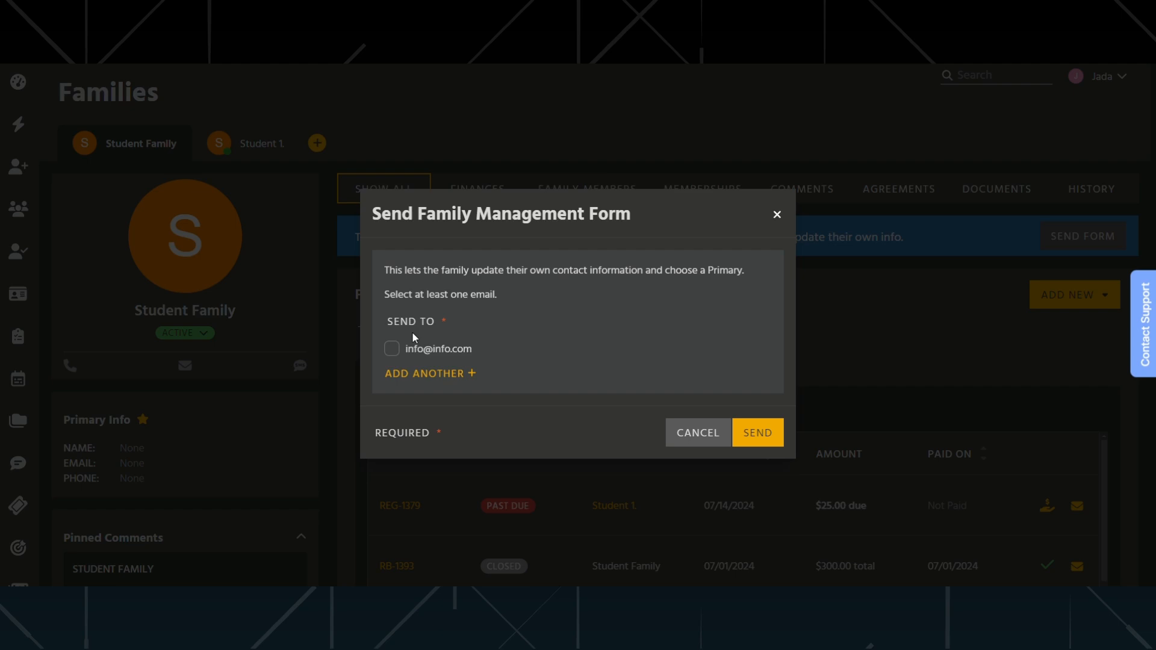
{"action": "left_click", "coordinate": [777, 215]}
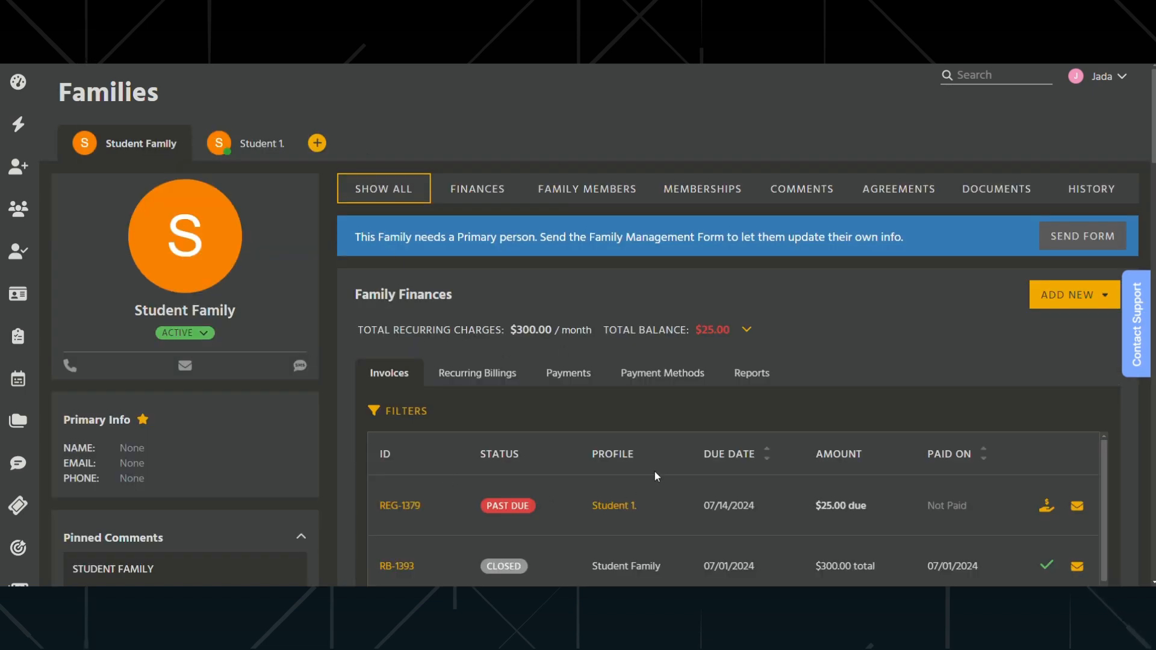
{"action": "left_click", "coordinate": [1083, 236]}
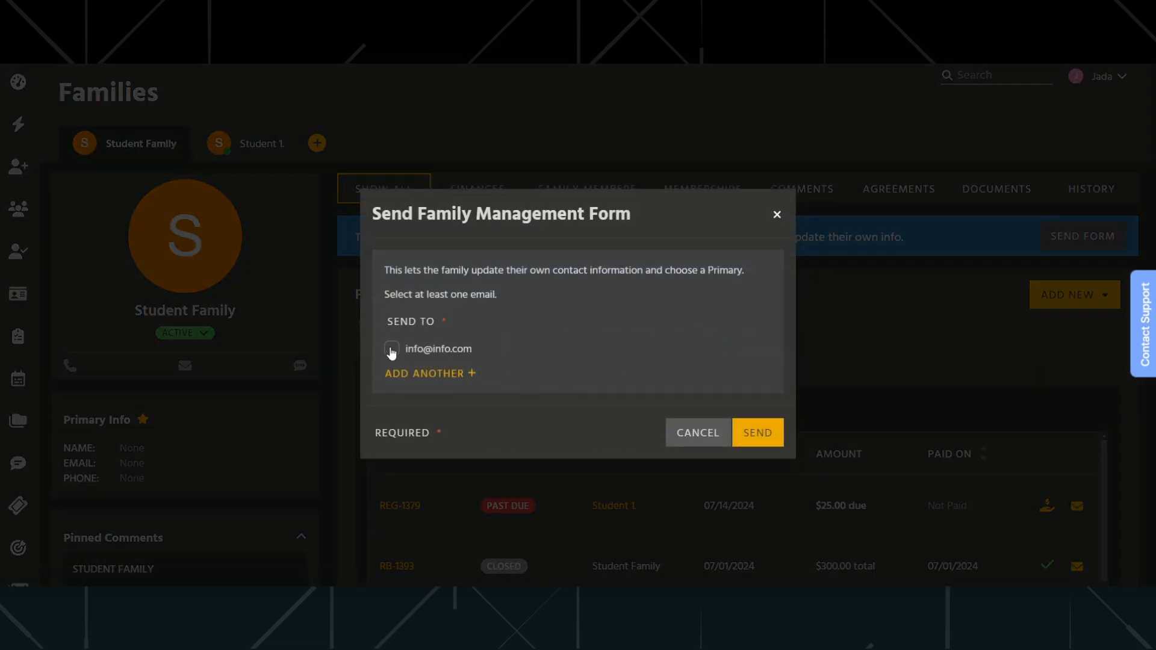
{"action": "left_click", "coordinate": [391, 352]}
{"action": "left_click", "coordinate": [777, 216]}
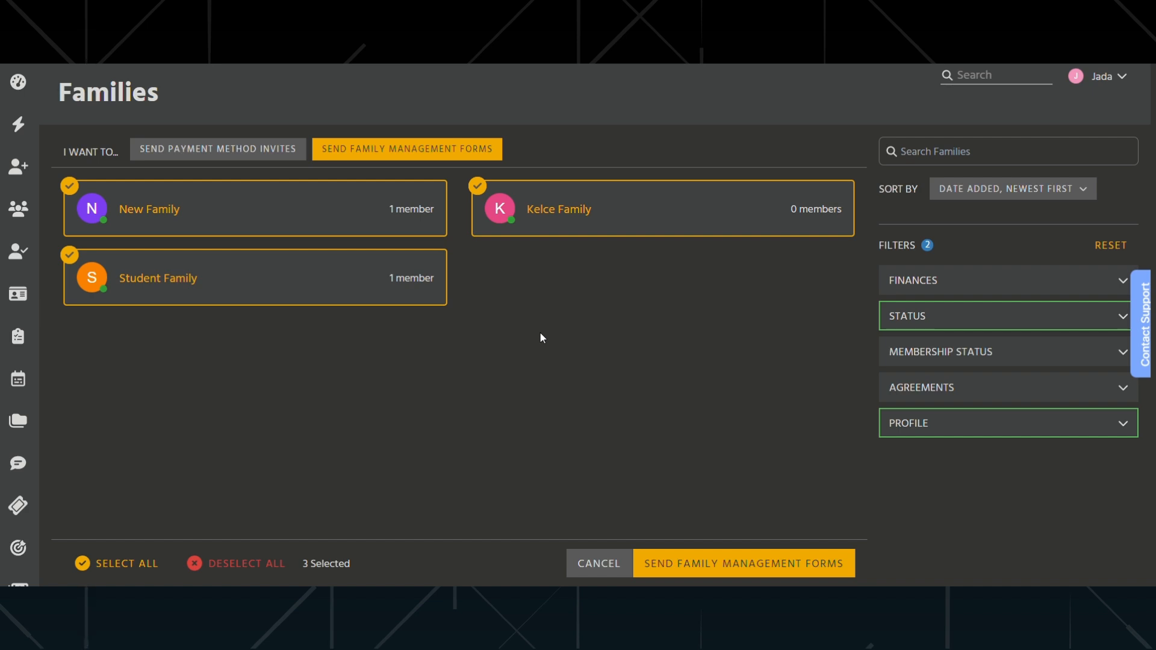
- Cancel the bulk family management form selection
{"action": "left_click", "coordinate": [587, 564]}
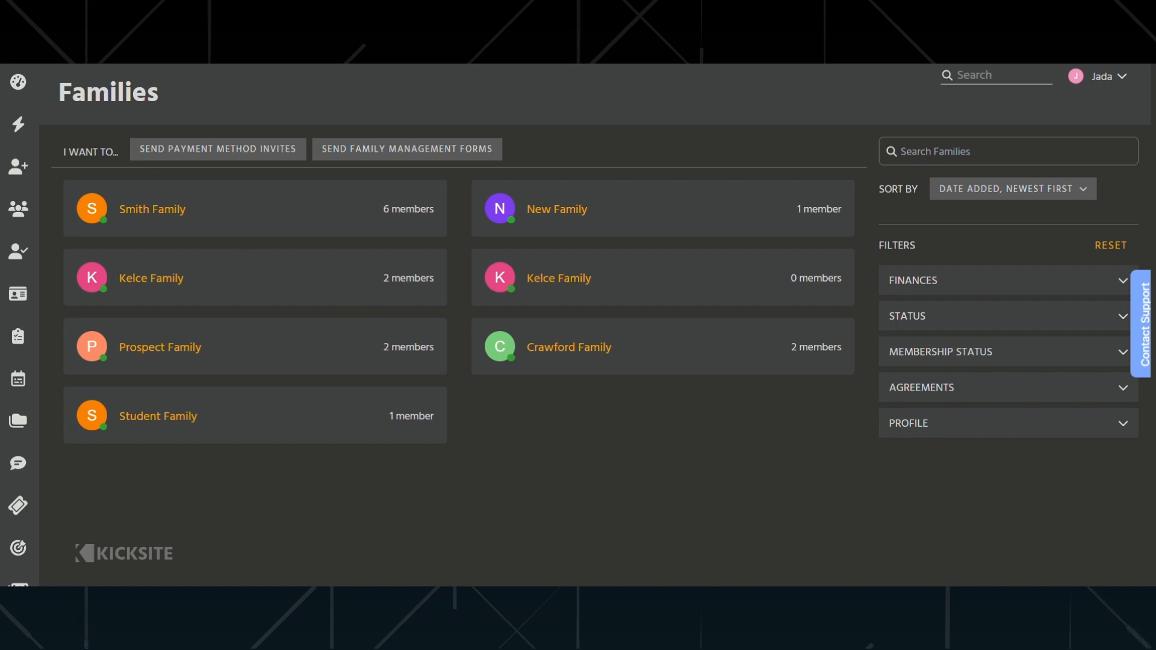
- Switch to Gmail and read the family update request email
{"action": "left_click", "coordinate": [180, 6]}
{"action": "scroll", "coordinate": [517, 329], "scroll_direction": "down", "scroll_amount": 2}
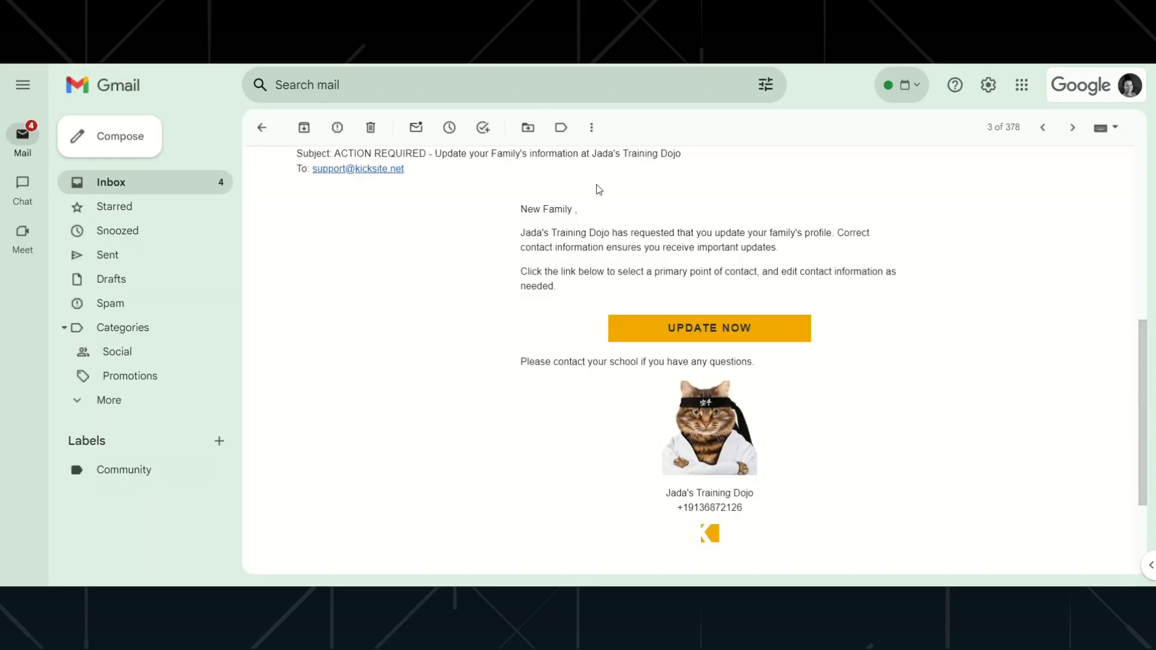
{"action": "scroll", "coordinate": [626, 235], "scroll_direction": "up", "scroll_amount": 3}
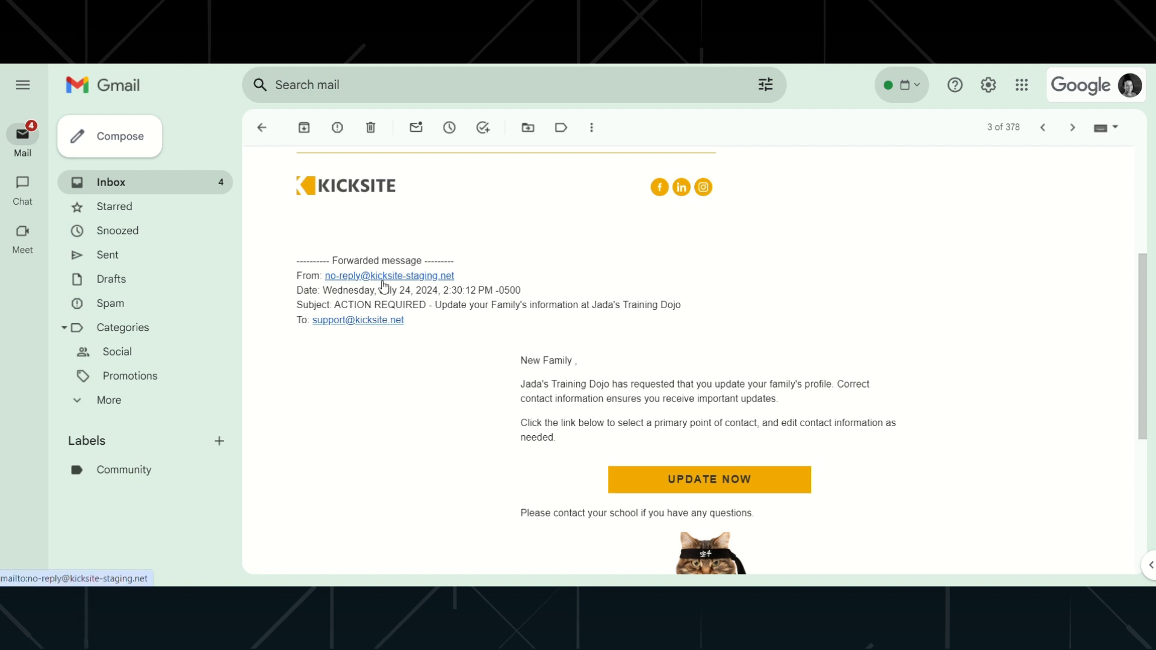
{"action": "scroll", "coordinate": [637, 382], "scroll_direction": "down", "scroll_amount": 1}
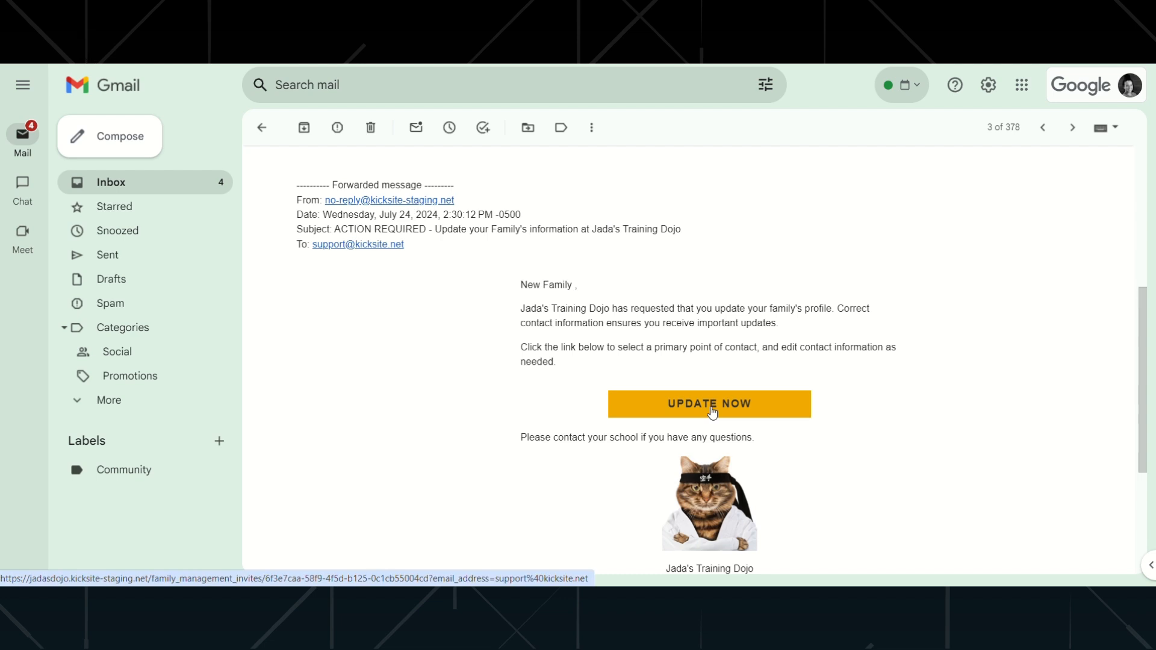
- Open the email's update link and select New Student as the primary person, then continue
{"action": "left_click", "coordinate": [712, 413]}
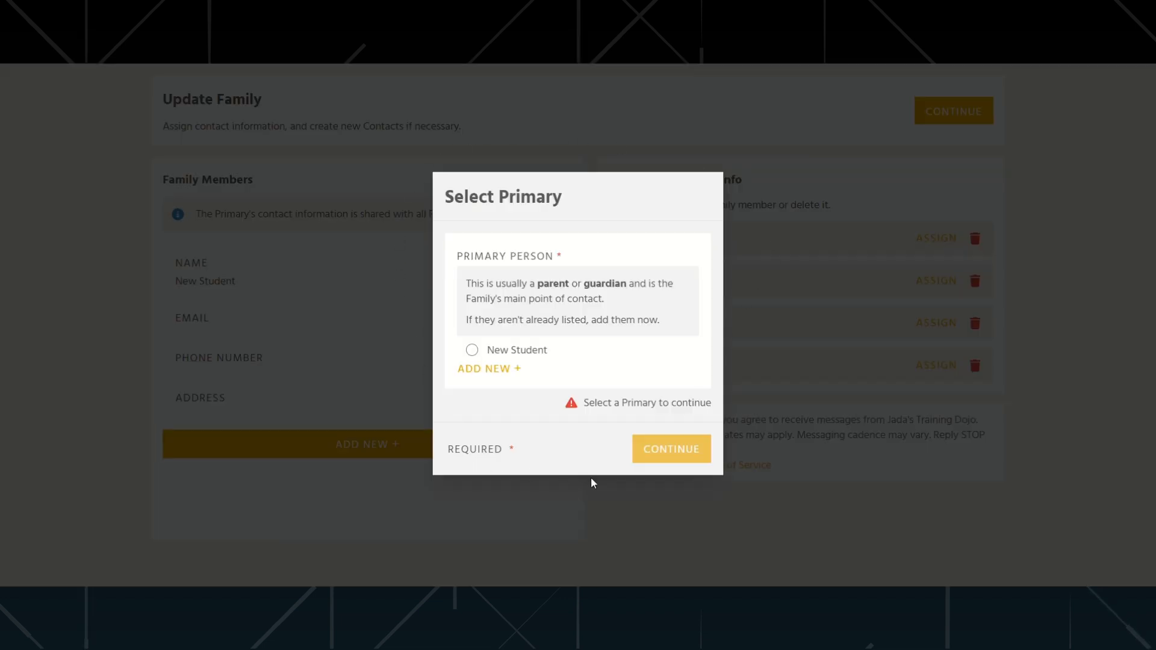
{"action": "left_click", "coordinate": [472, 350]}
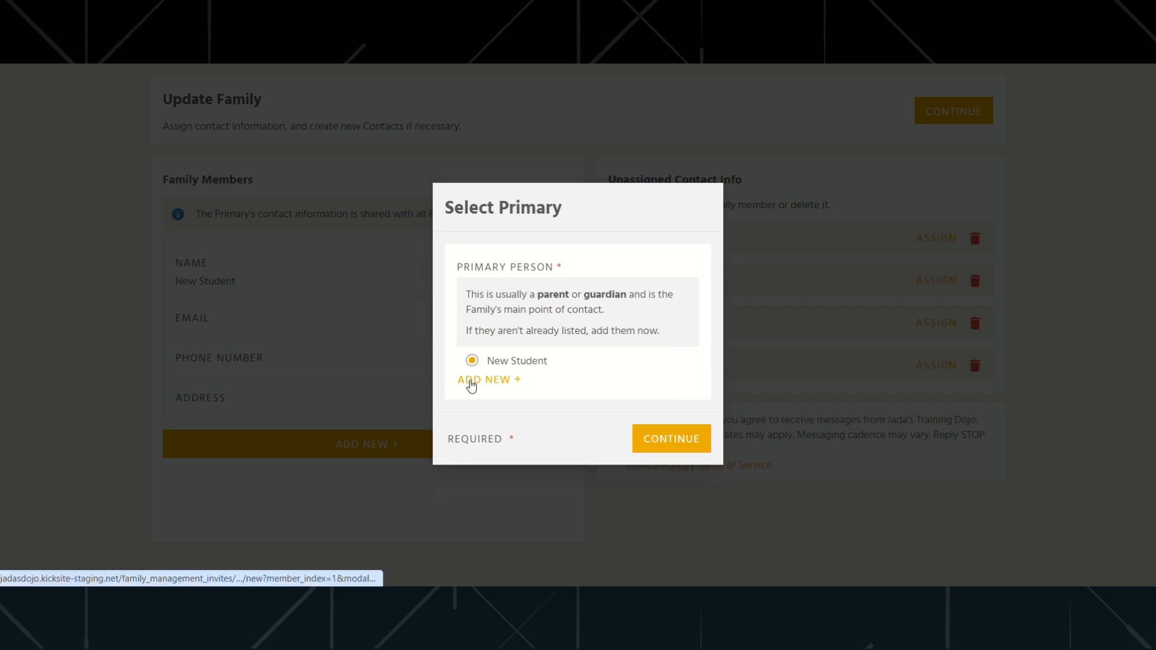
{"action": "left_click", "coordinate": [471, 381]}
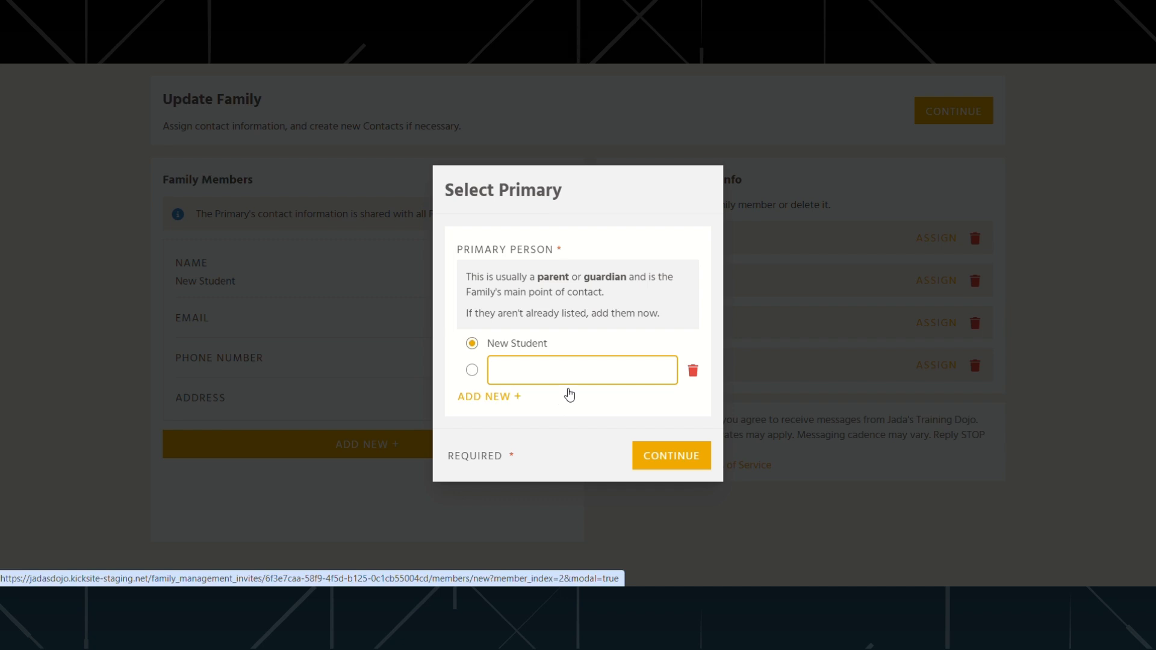
{"action": "left_click", "coordinate": [692, 371]}
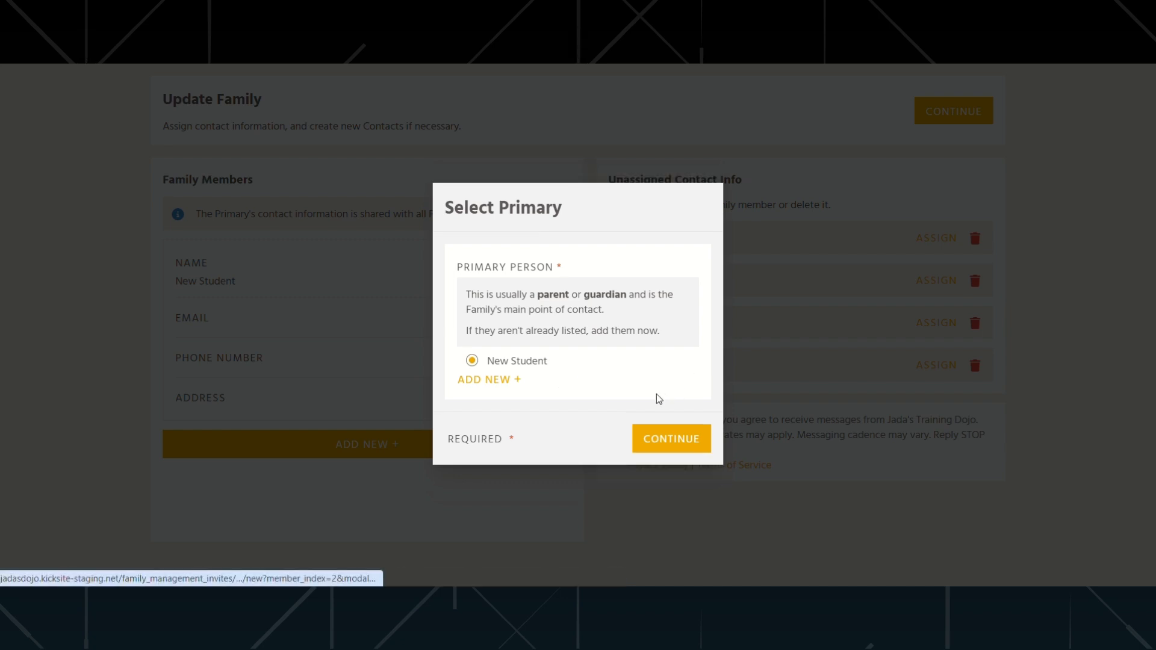
{"action": "left_click", "coordinate": [472, 361]}
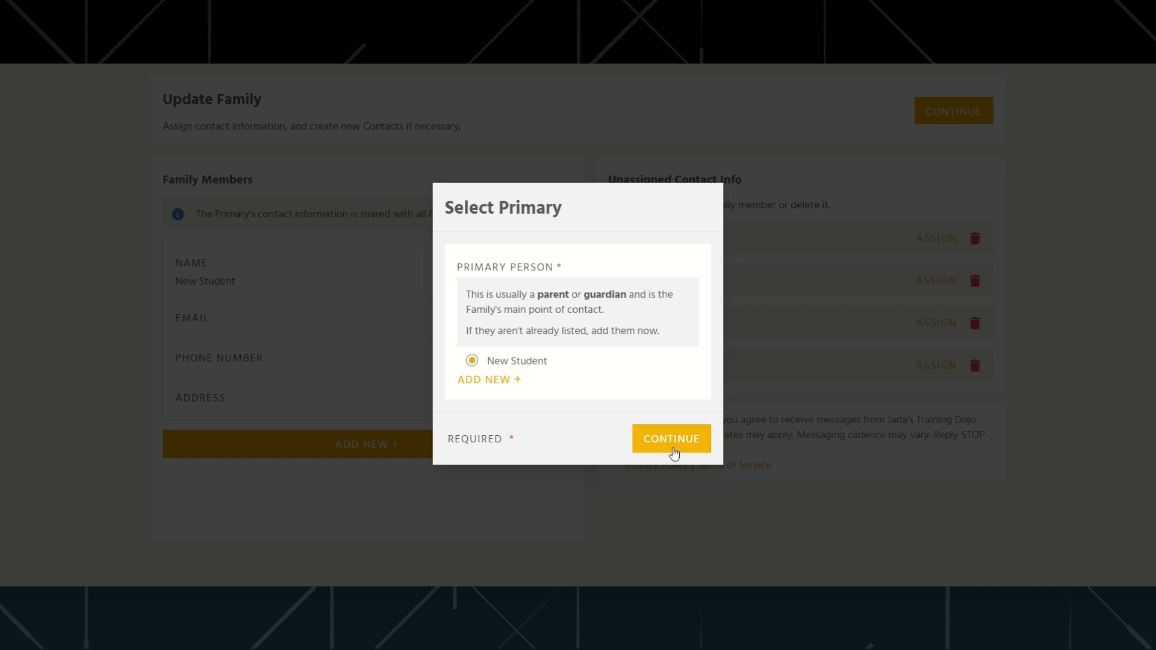
{"action": "left_click", "coordinate": [672, 446]}
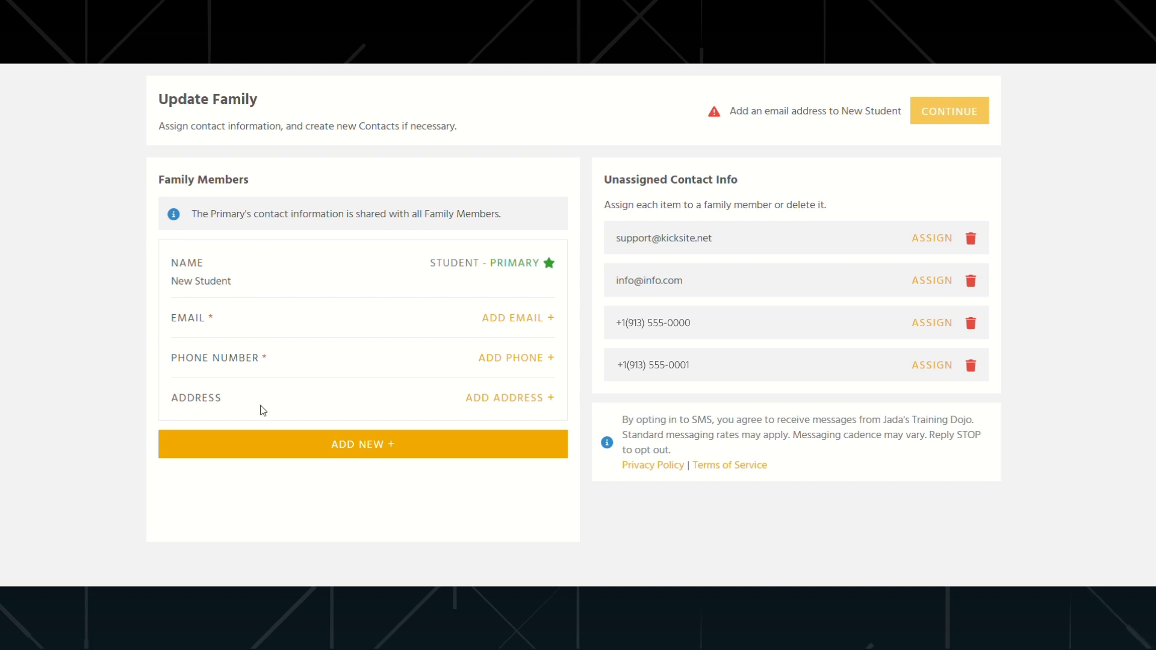
- Add a new contact entry and remove it again
{"action": "left_click", "coordinate": [378, 453]}
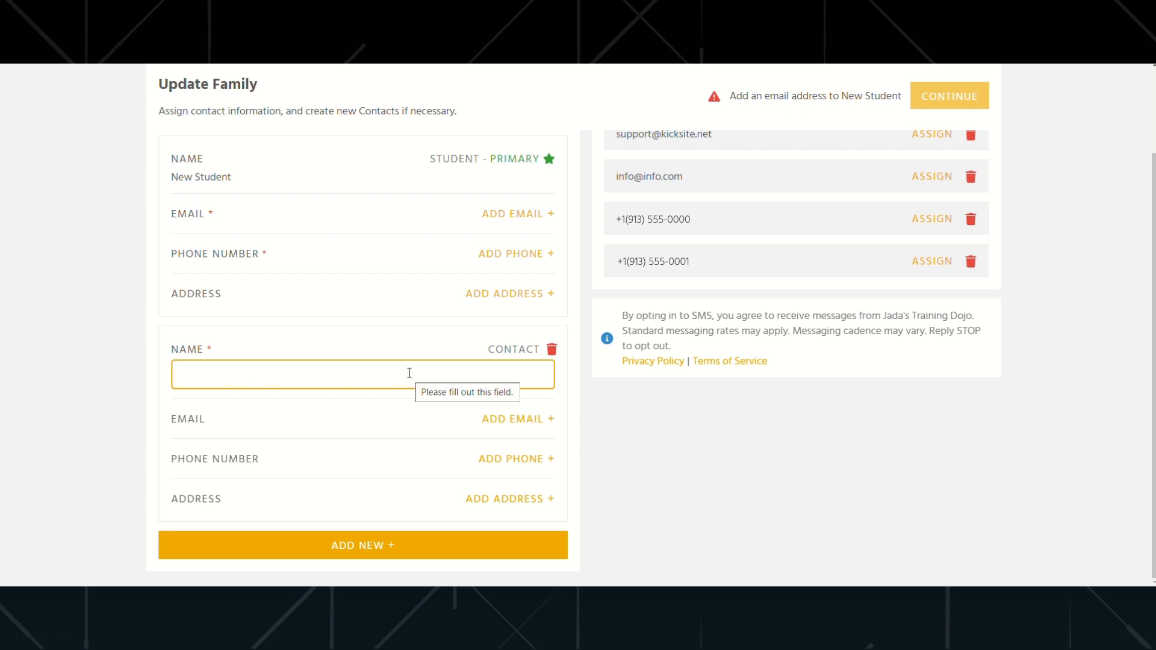
{"action": "left_click", "coordinate": [552, 349]}
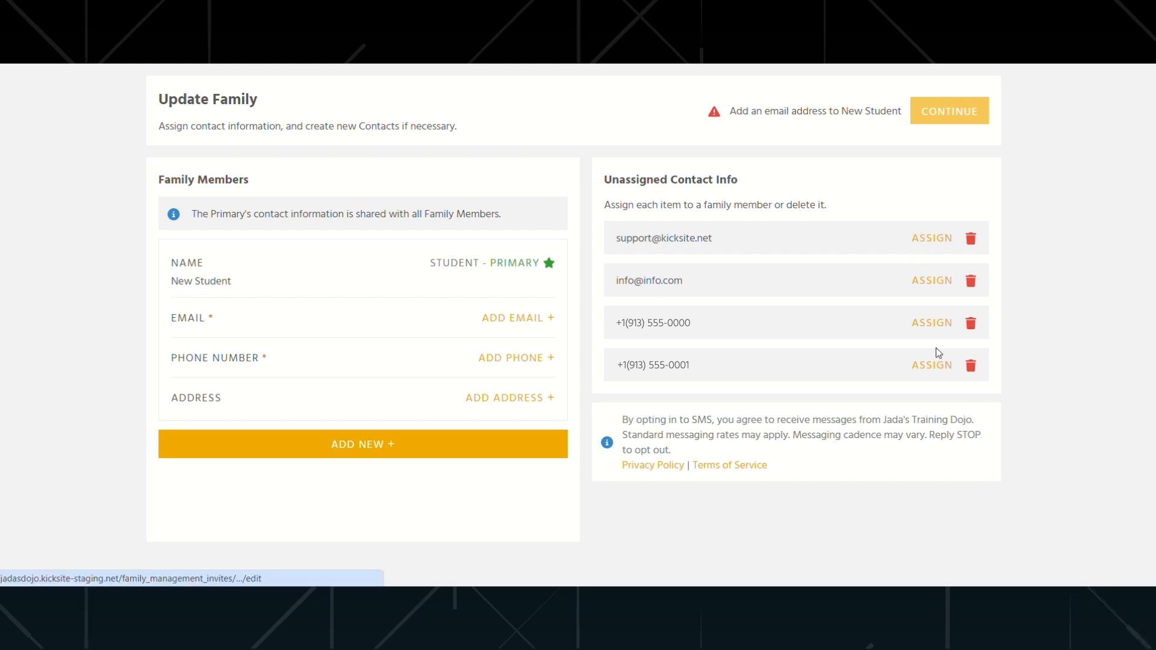
{"action": "left_click", "coordinate": [972, 366]}
{"action": "left_click", "coordinate": [971, 281]}
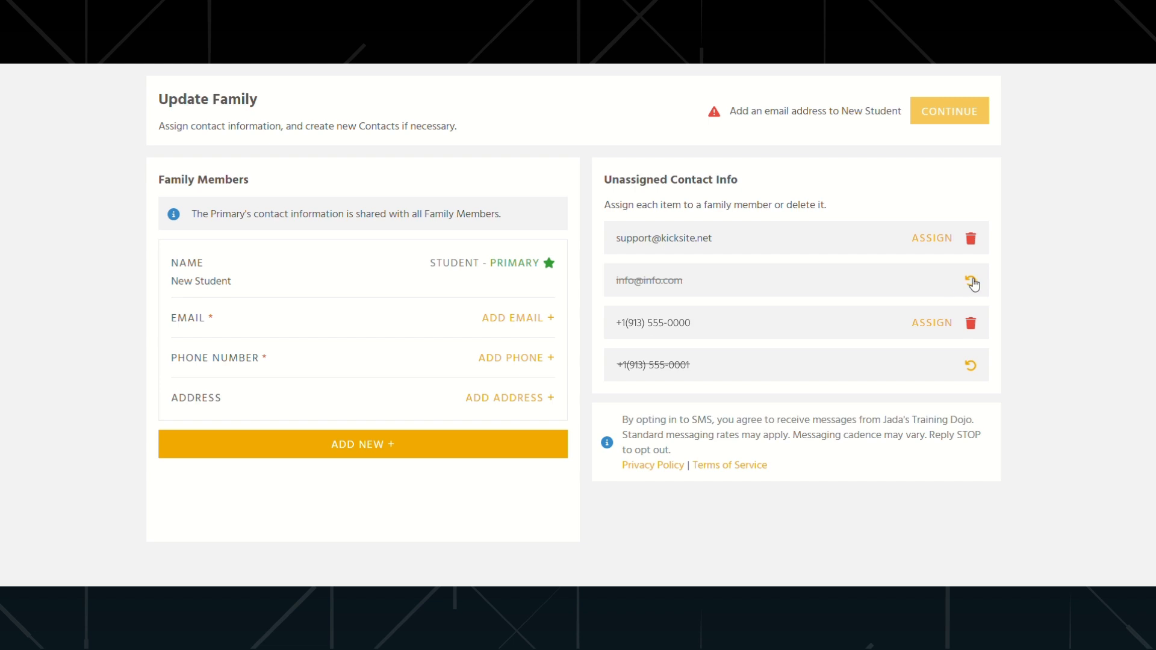
{"action": "left_click", "coordinate": [971, 281]}
{"action": "left_click", "coordinate": [971, 281]}
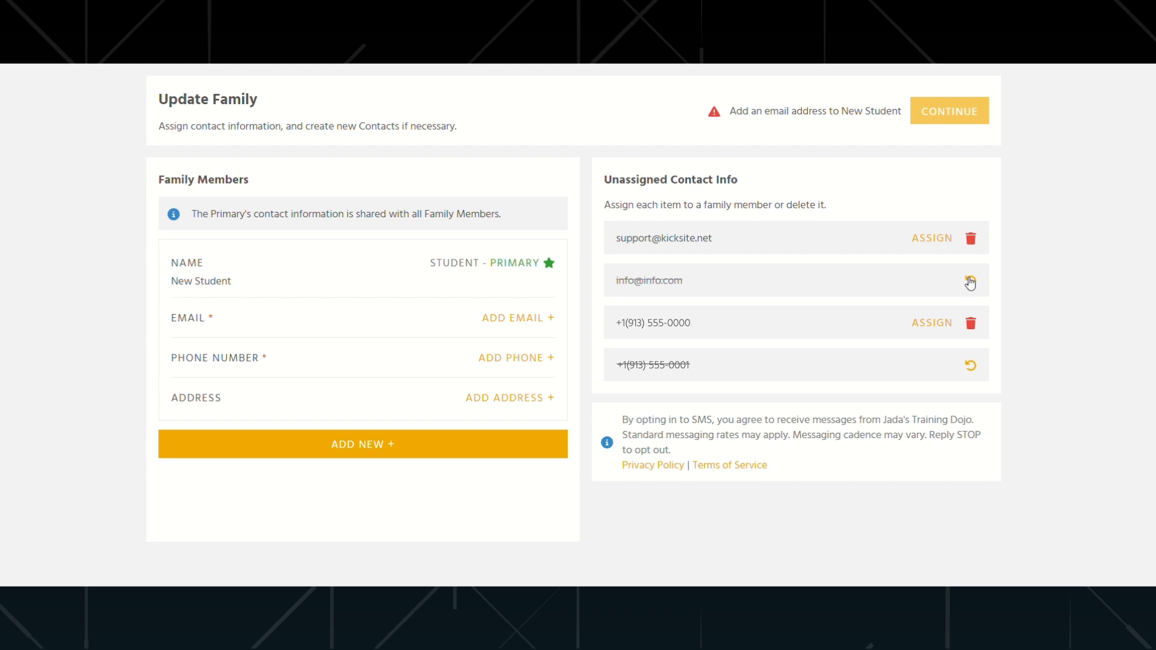
{"action": "left_click", "coordinate": [930, 241]}
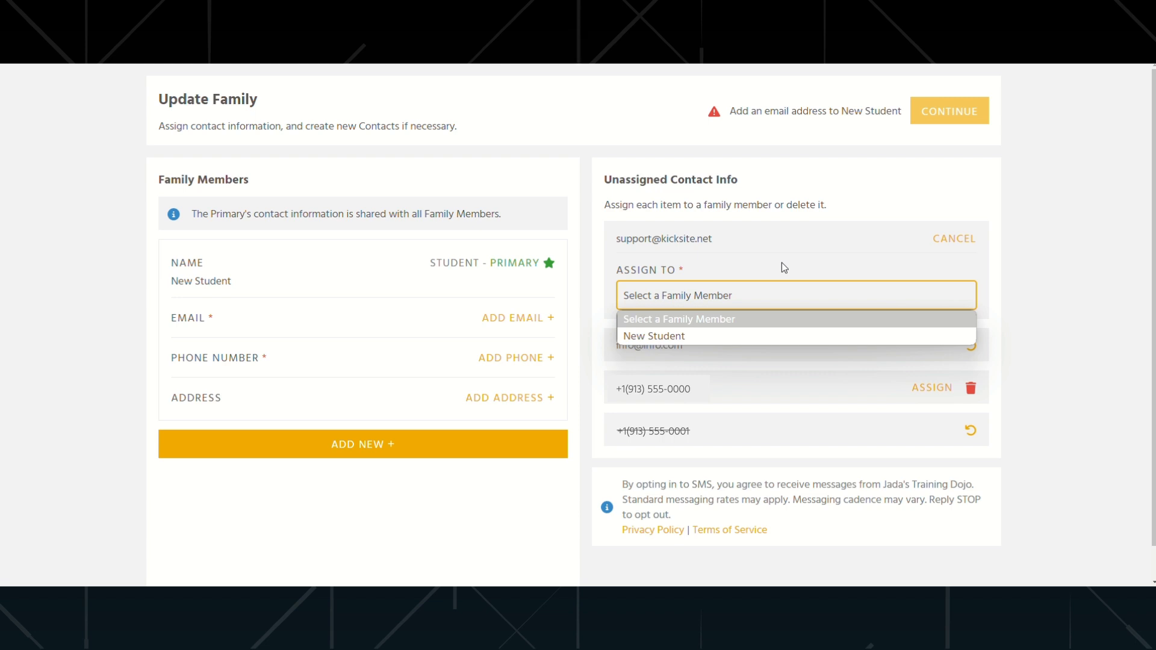
{"action": "left_click", "coordinate": [684, 336]}
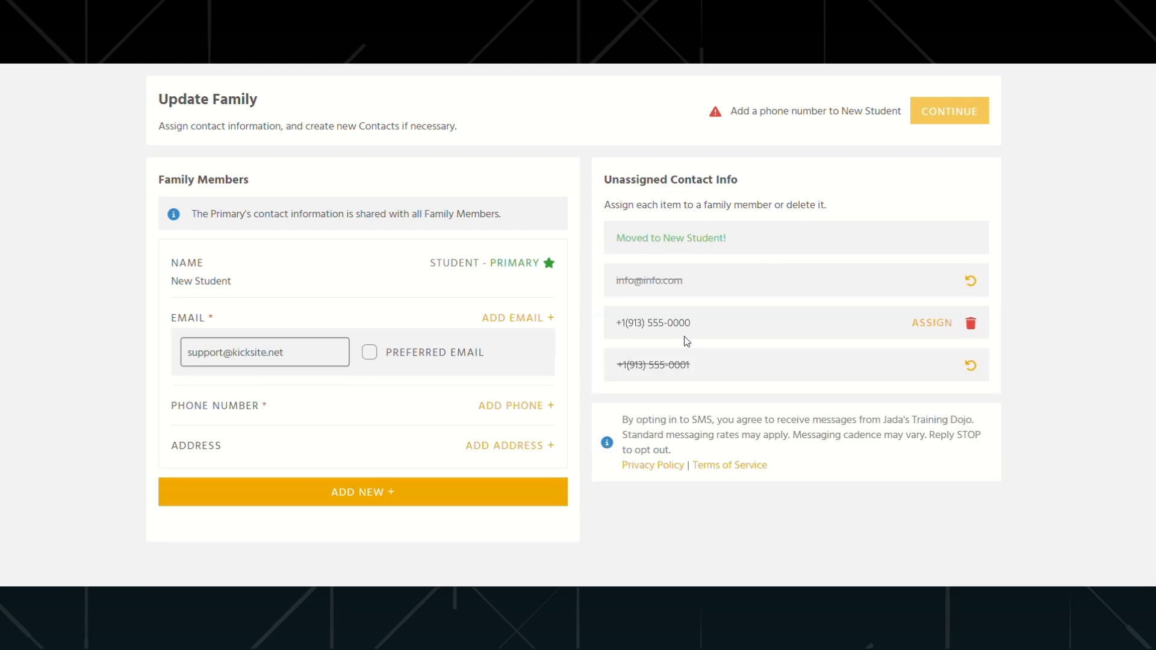
{"action": "left_click", "coordinate": [932, 323]}
{"action": "left_click", "coordinate": [760, 380]}
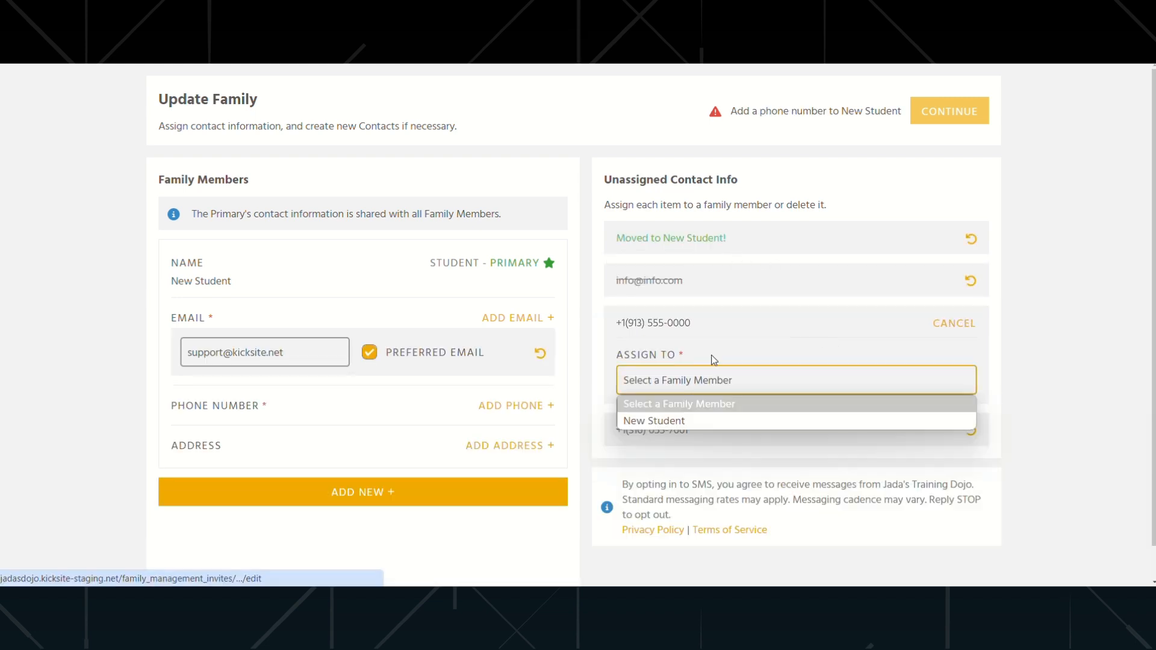
{"action": "left_click", "coordinate": [670, 422]}
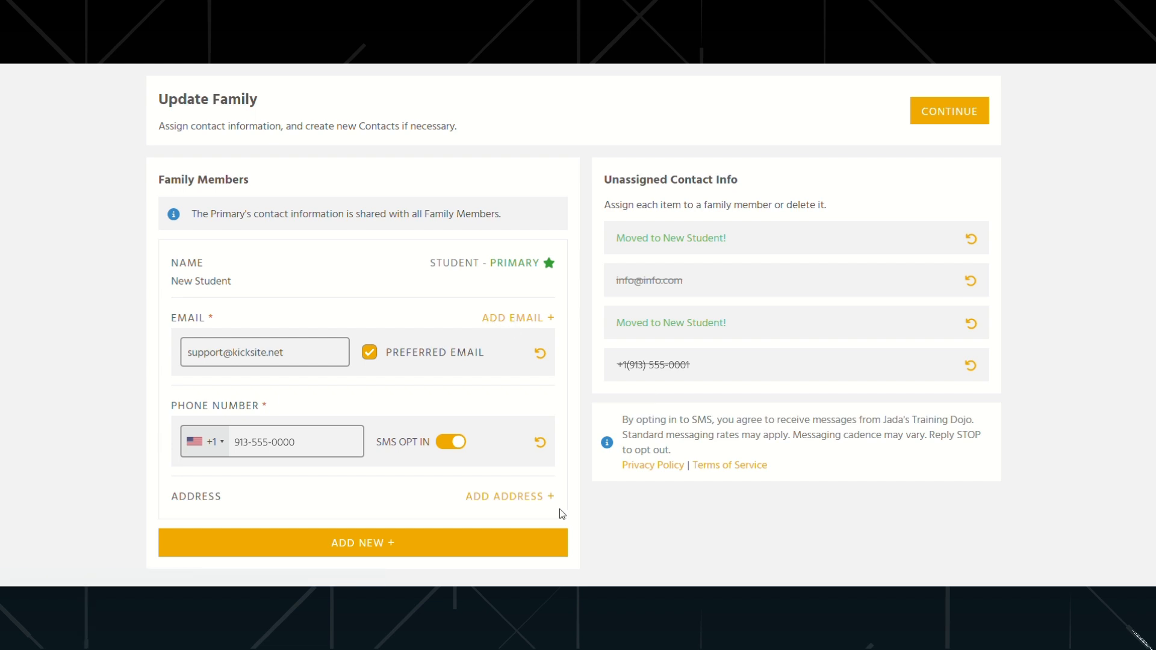
- Continue to the review page, go back once, then continue again and confirm the family update
{"action": "left_click", "coordinate": [939, 116]}
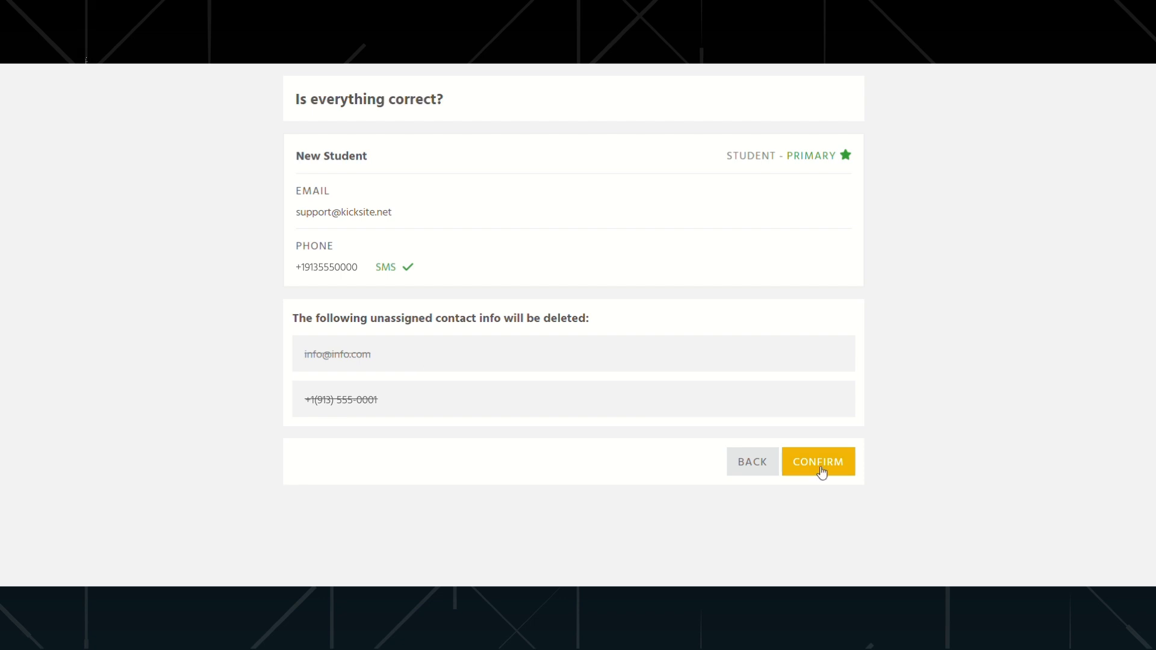
{"action": "left_click", "coordinate": [753, 464]}
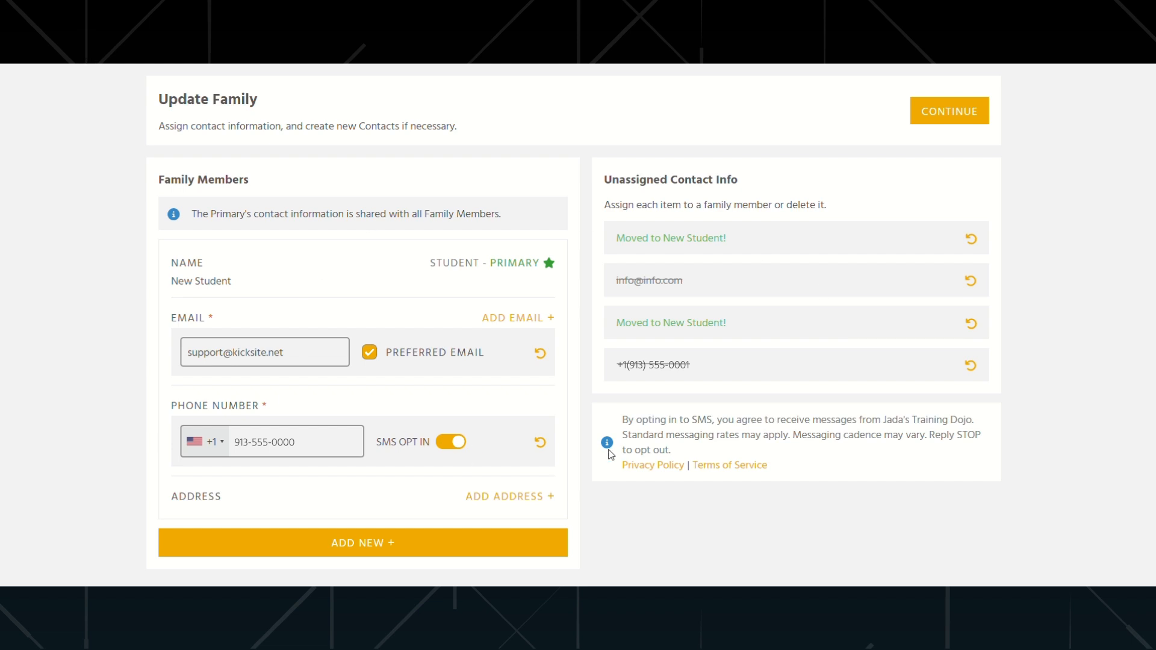
{"action": "left_click", "coordinate": [952, 115]}
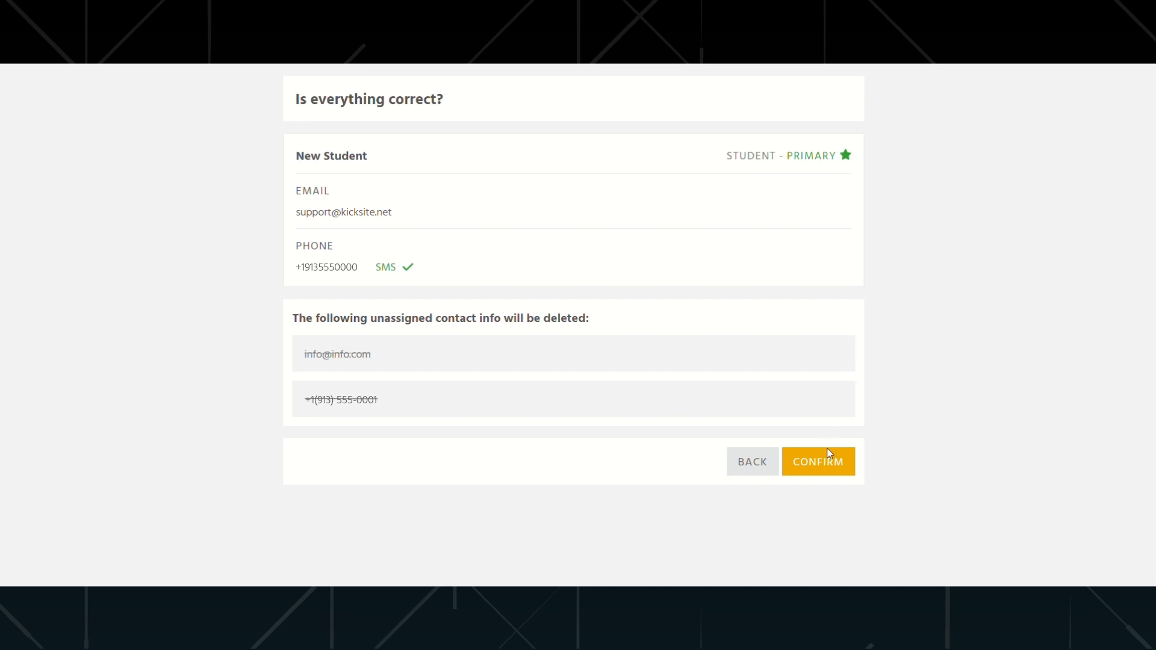
{"action": "left_click", "coordinate": [825, 469]}
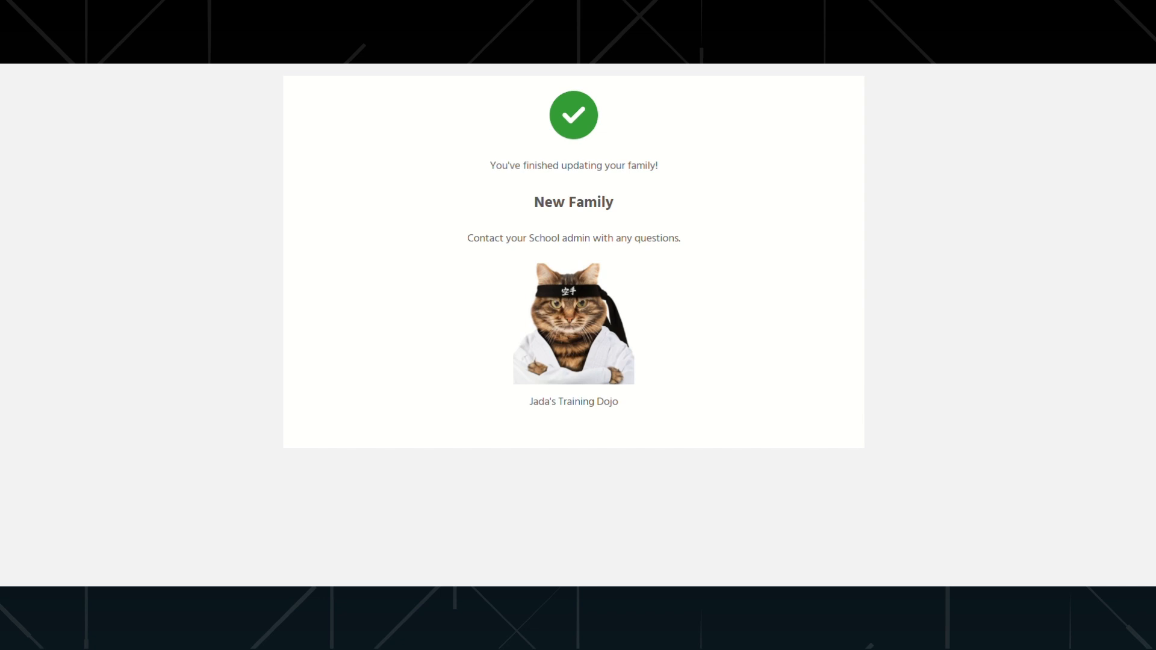
- Return to the New Family profile in Kicksite and refresh it to check the primary info
{"action": "left_click", "coordinate": [891, 7]}
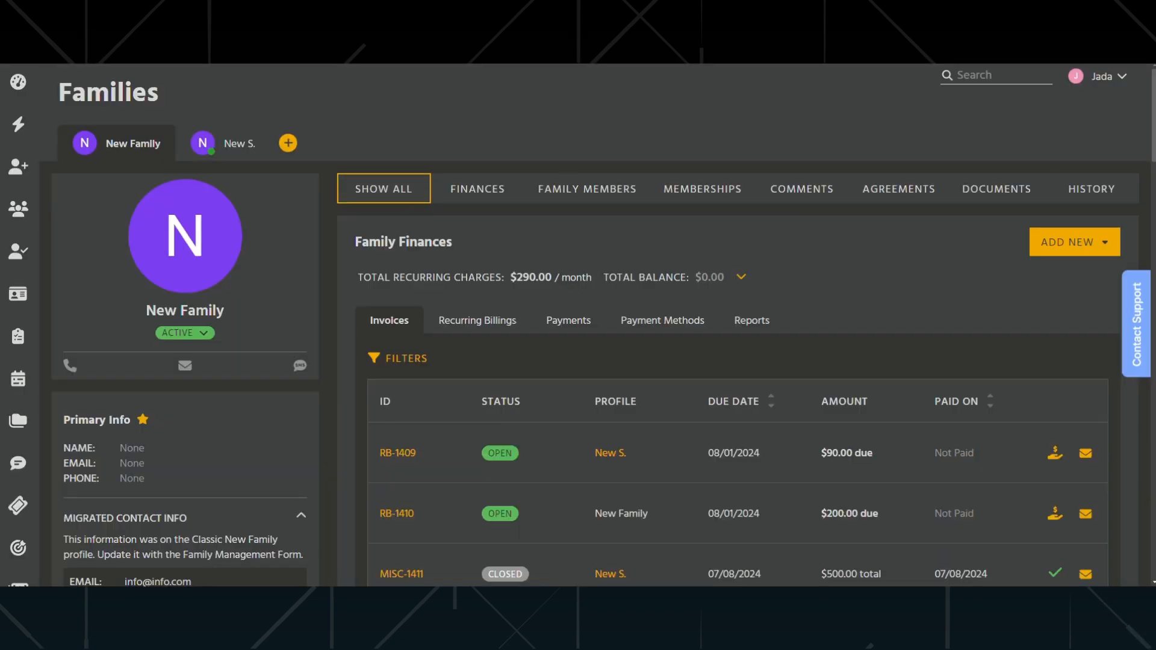
{"action": "key", "text": "F5"}
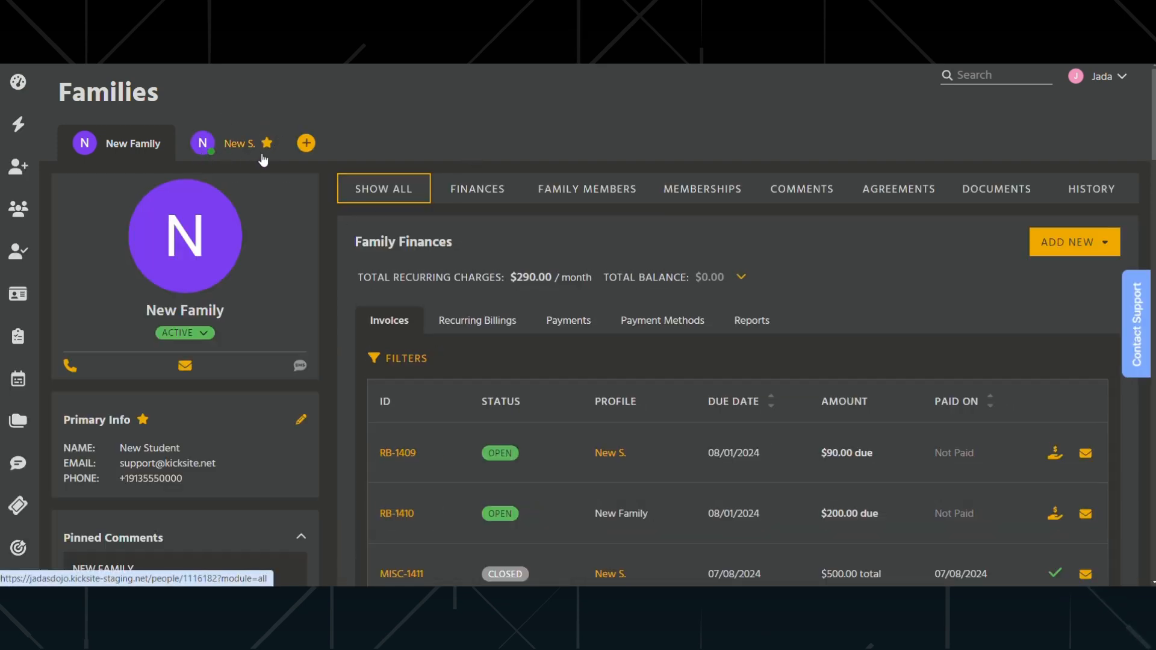
{"action": "mouse_move", "coordinate": [263, 159]}
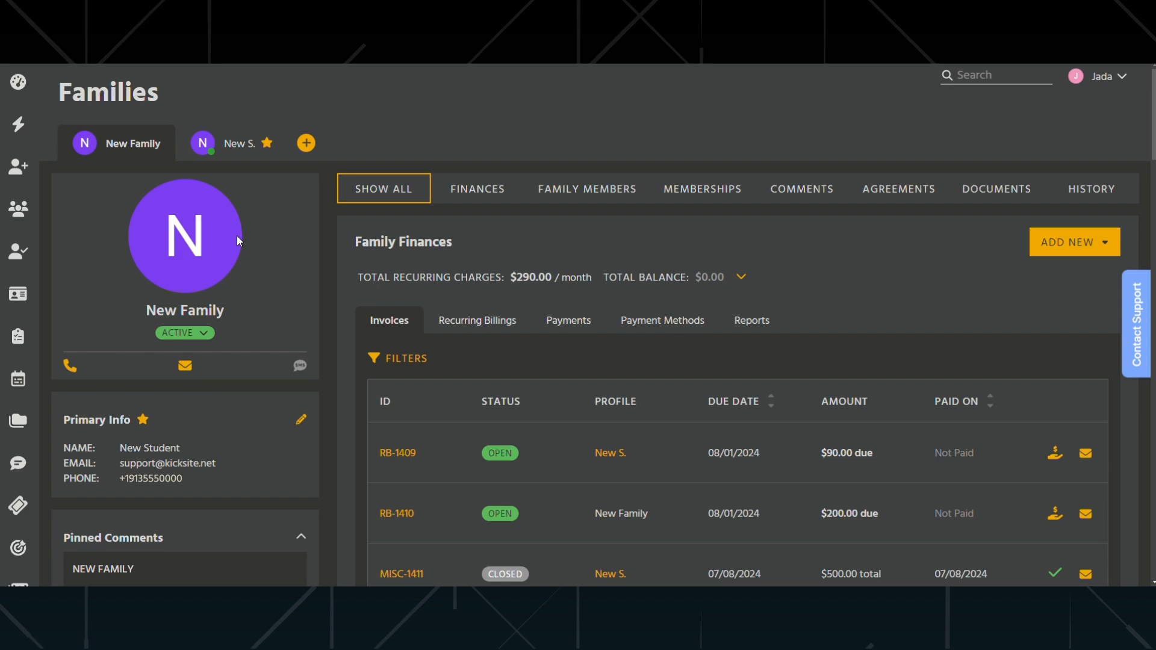
- Open the dashboard and view the Contact Support options and the user menu
{"action": "left_click", "coordinate": [23, 86]}
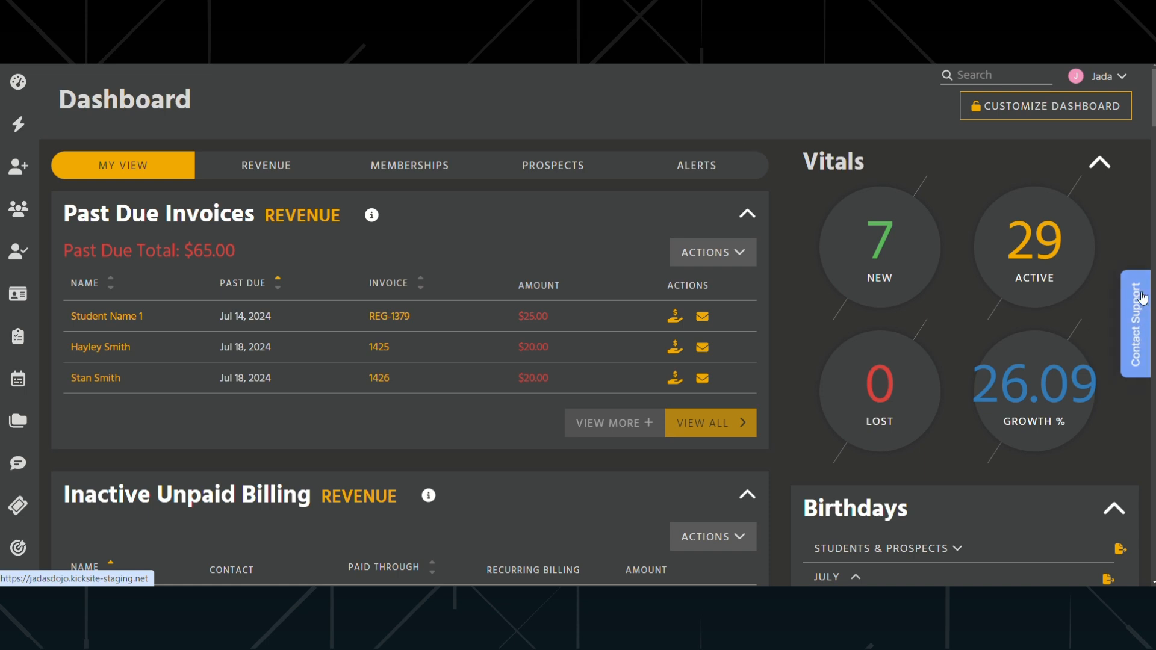
{"action": "left_click", "coordinate": [1140, 344]}
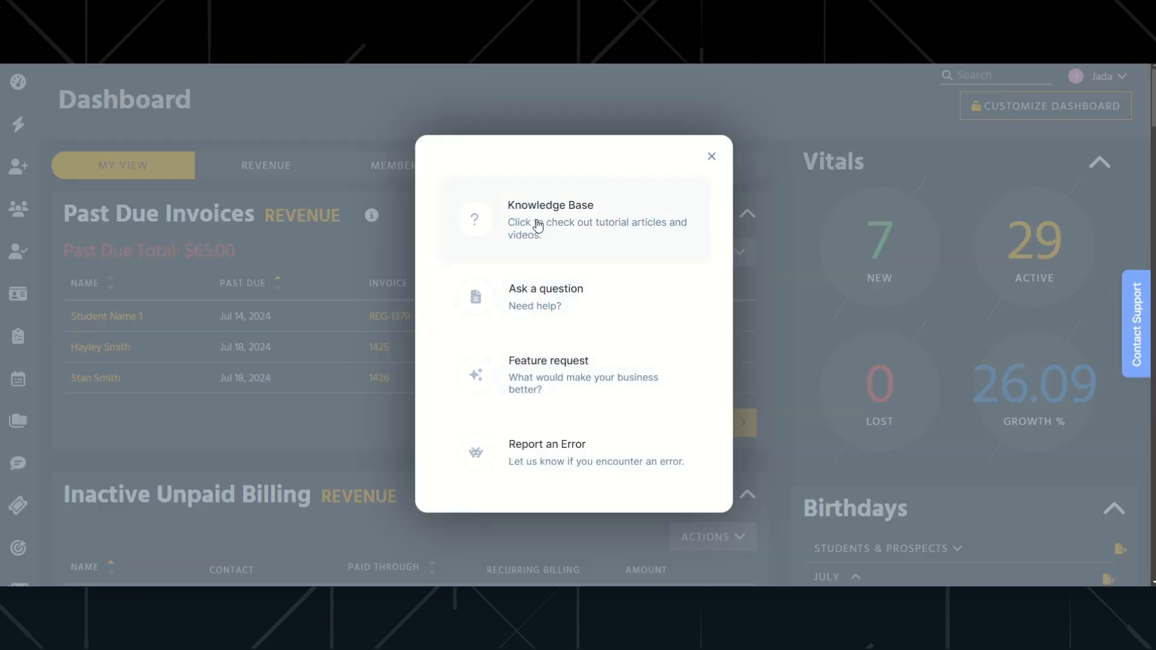
{"action": "left_click", "coordinate": [711, 156]}
{"action": "left_click", "coordinate": [1102, 79]}
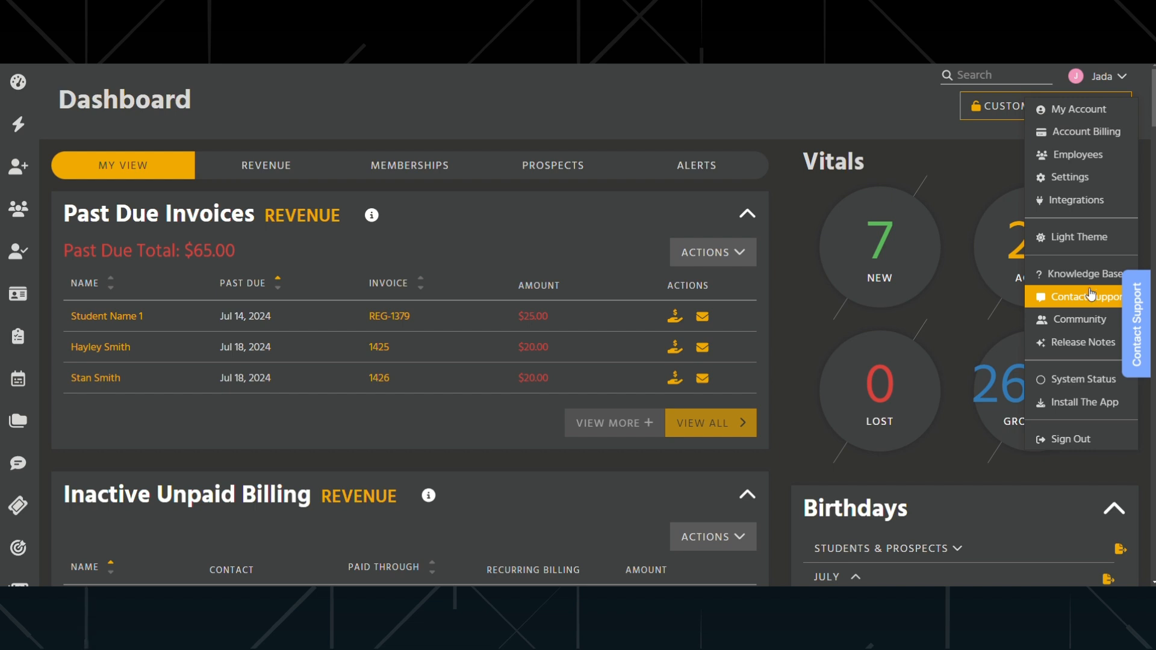
{"action": "left_click", "coordinate": [1120, 77]}
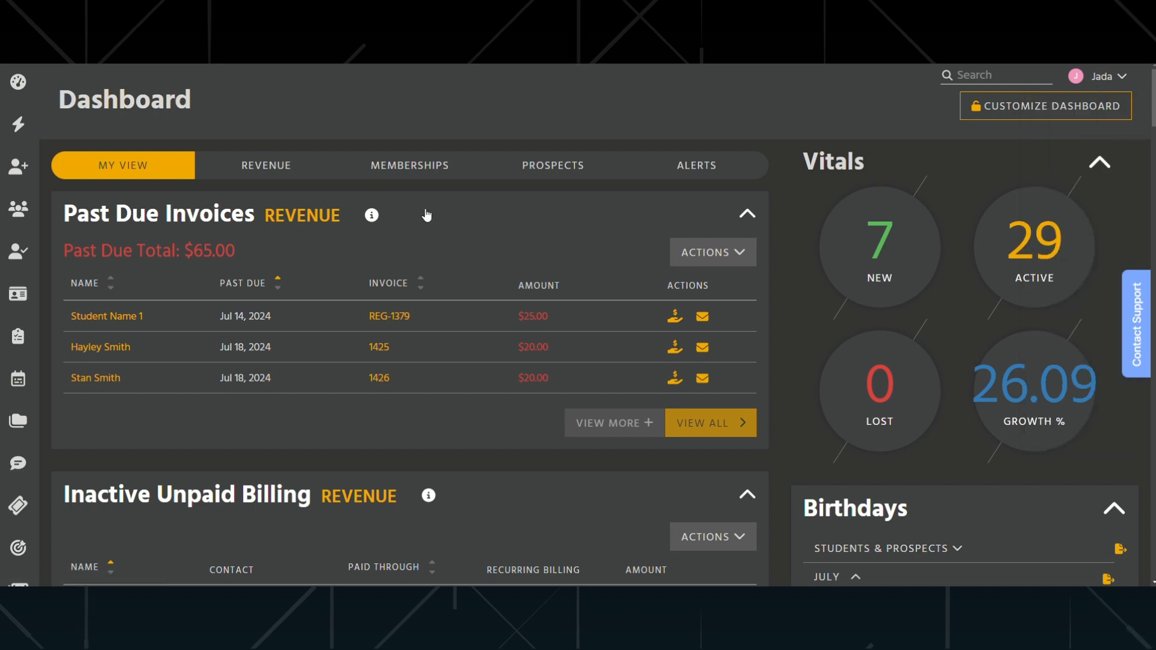